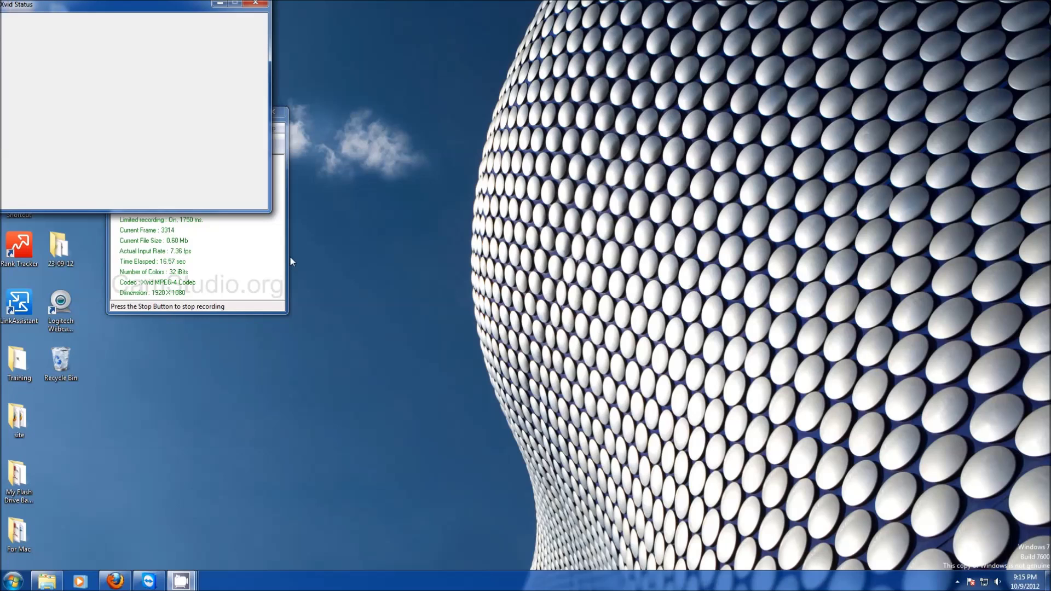
- Open Devices and Printers from the Start menu
{"action": "left_click", "coordinate": [13, 581]}
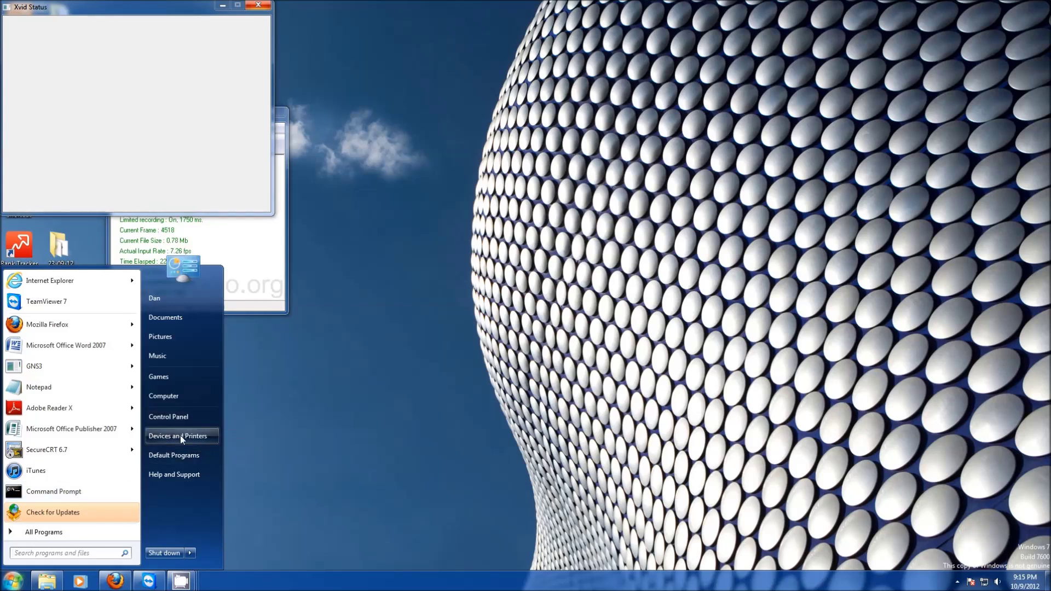
{"action": "left_click", "coordinate": [177, 437]}
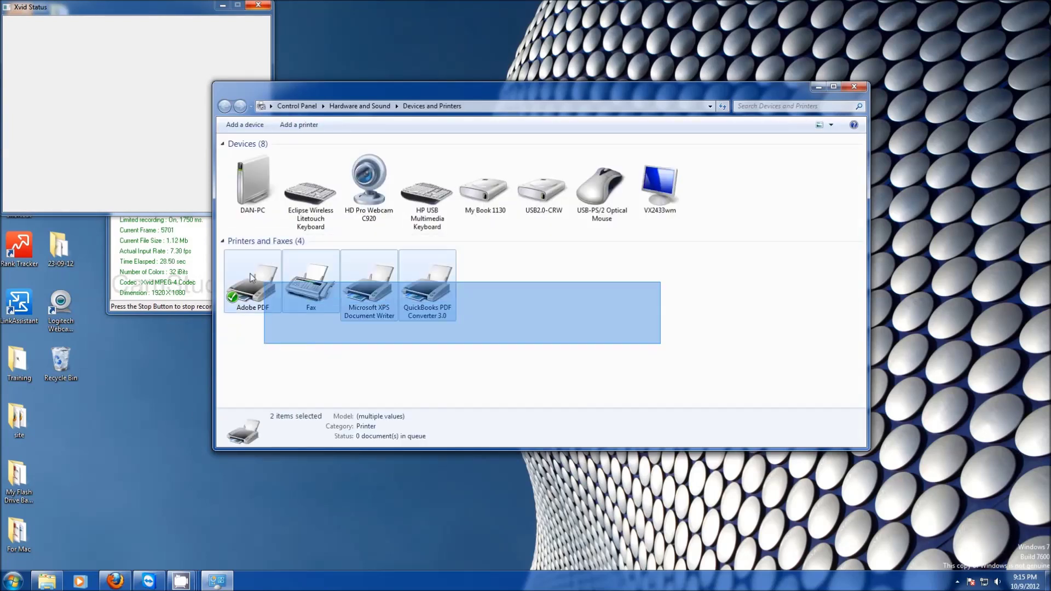
- Select the Microsoft XPS Document Writer in Printers and Faxes
{"action": "left_click_drag", "start_coordinate": [665, 348], "coordinate": [354, 260]}
{"action": "left_click", "coordinate": [598, 312]}
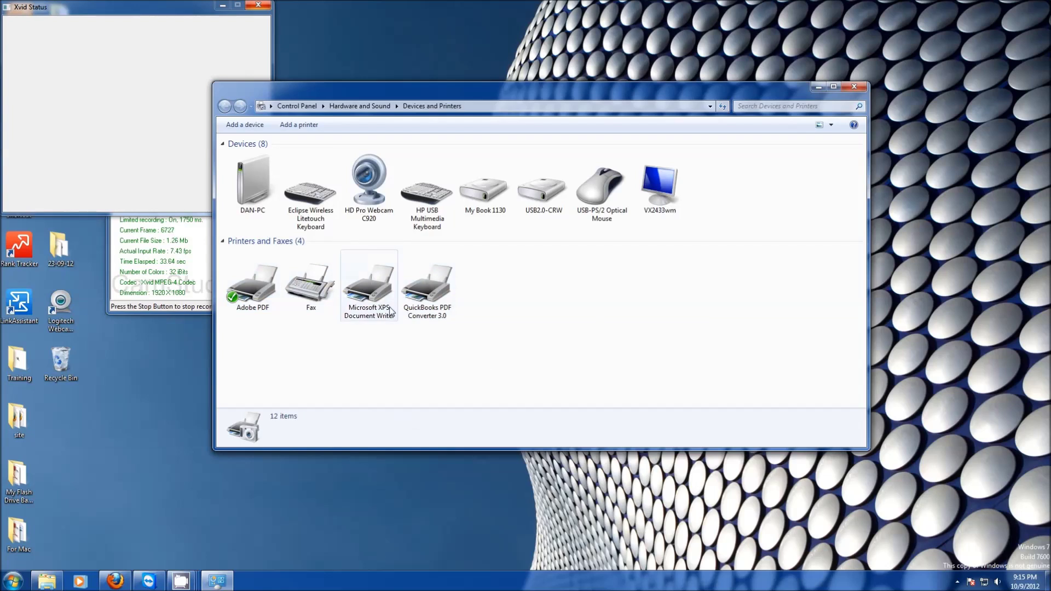
{"action": "left_click", "coordinate": [388, 310]}
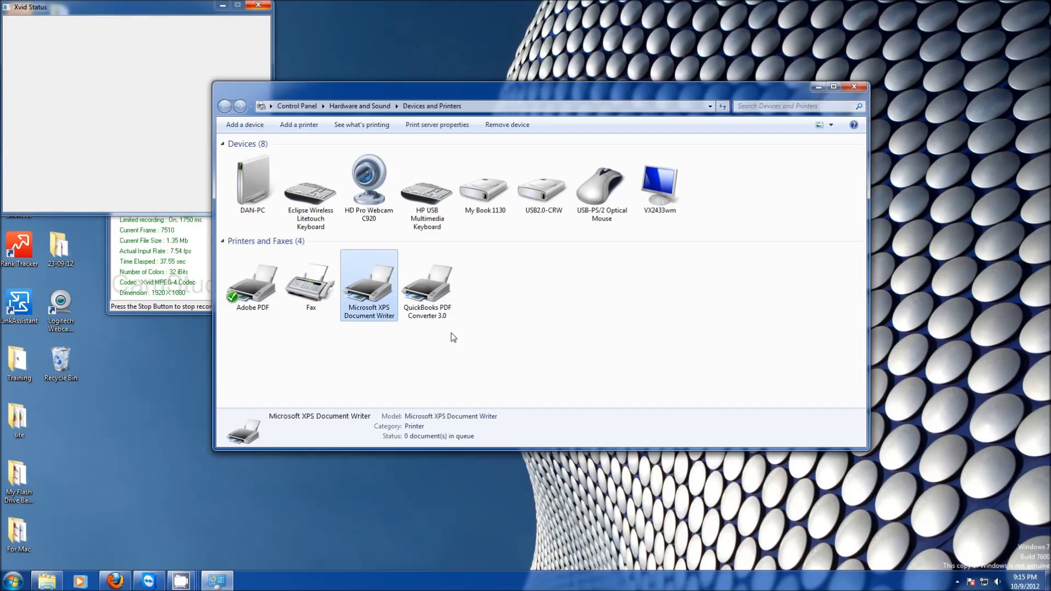
- Set Microsoft XPS Document Writer as the default printer, replacing Adobe PDF
{"action": "right_click", "coordinate": [377, 291]}
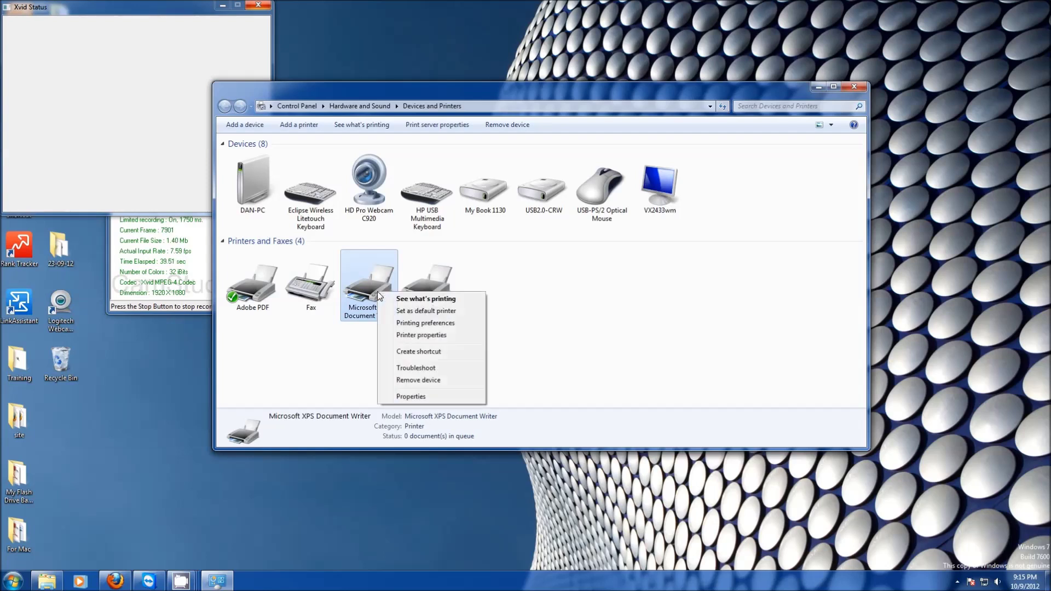
{"action": "left_click", "coordinate": [443, 311]}
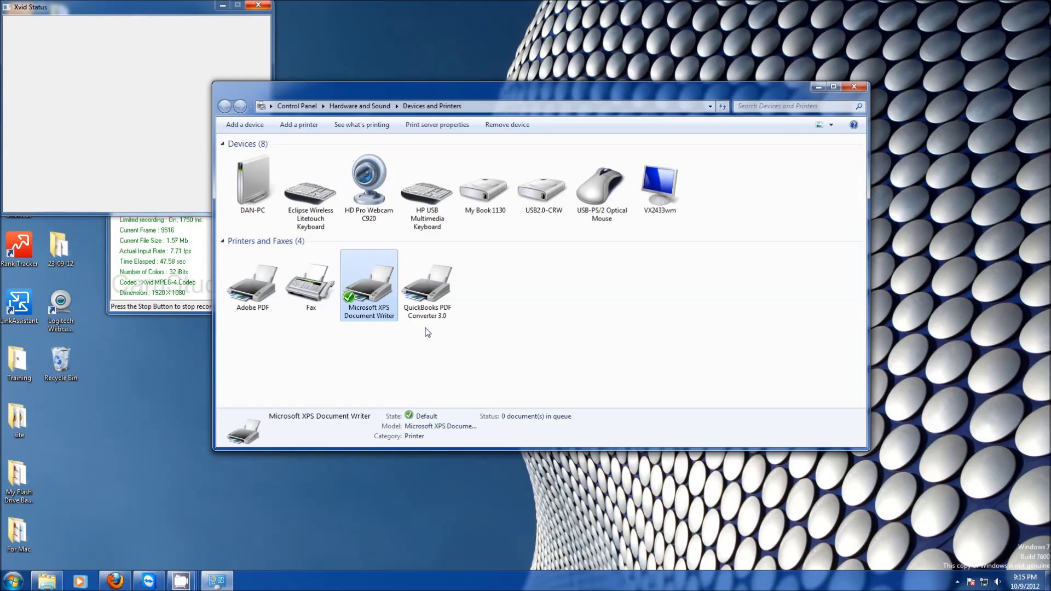
{"action": "left_click", "coordinate": [208, 261]}
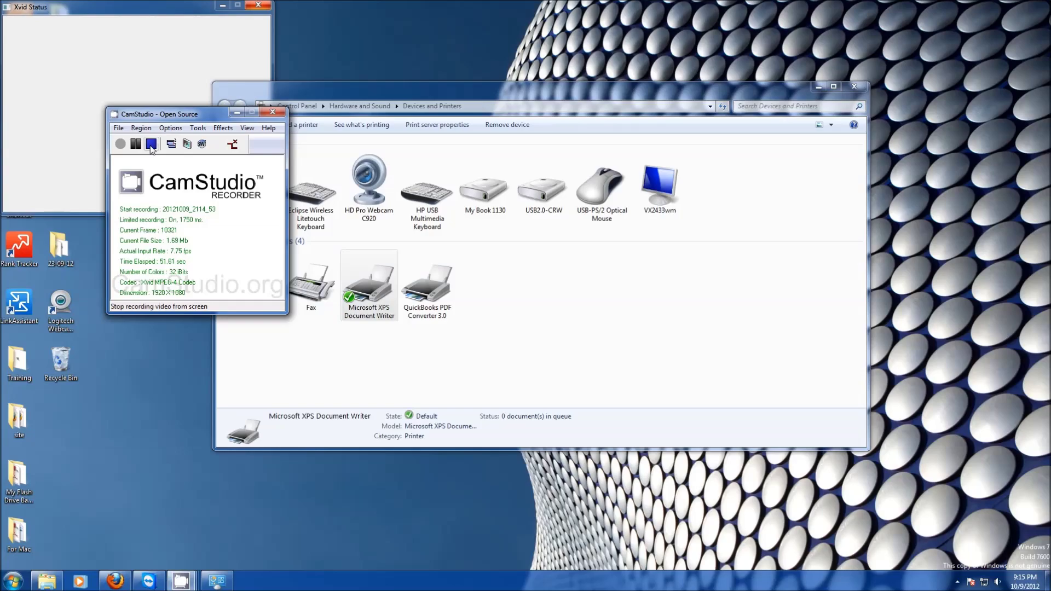